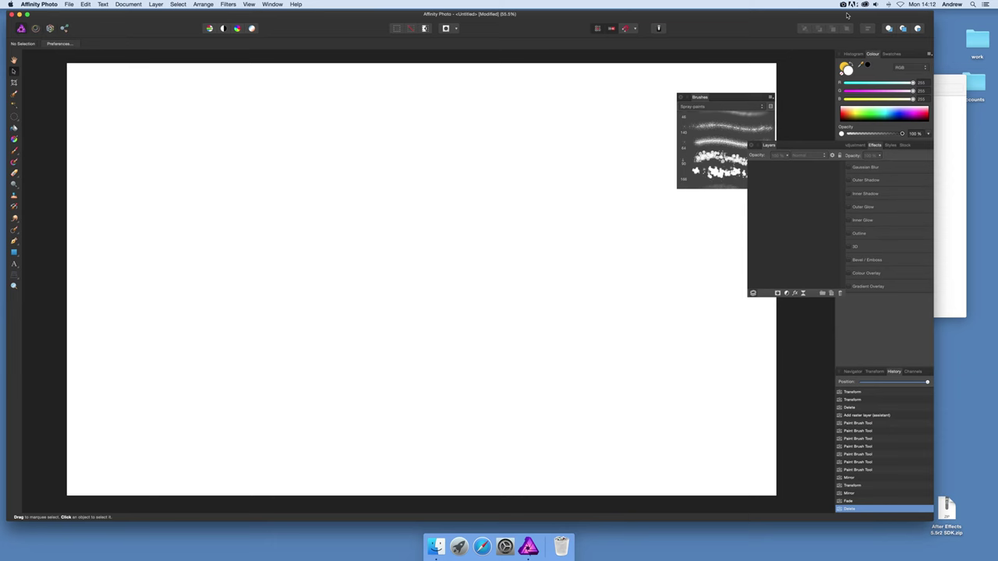
Switch to the Paint Brush Tool and make the 80 px Spray 7 brush from the Spray paints set active
left_click(15, 154)
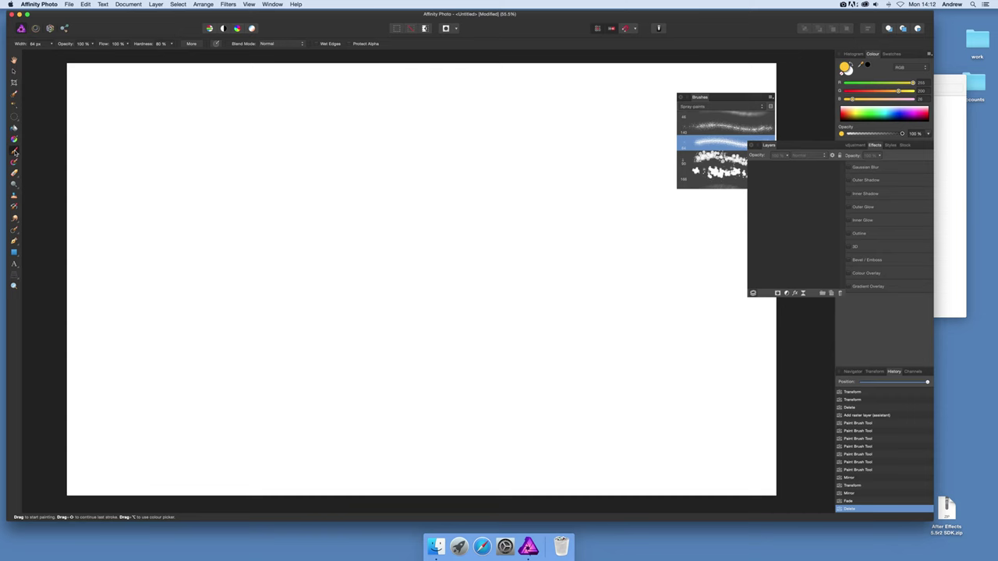
left_click_drag(708, 98, 664, 108)
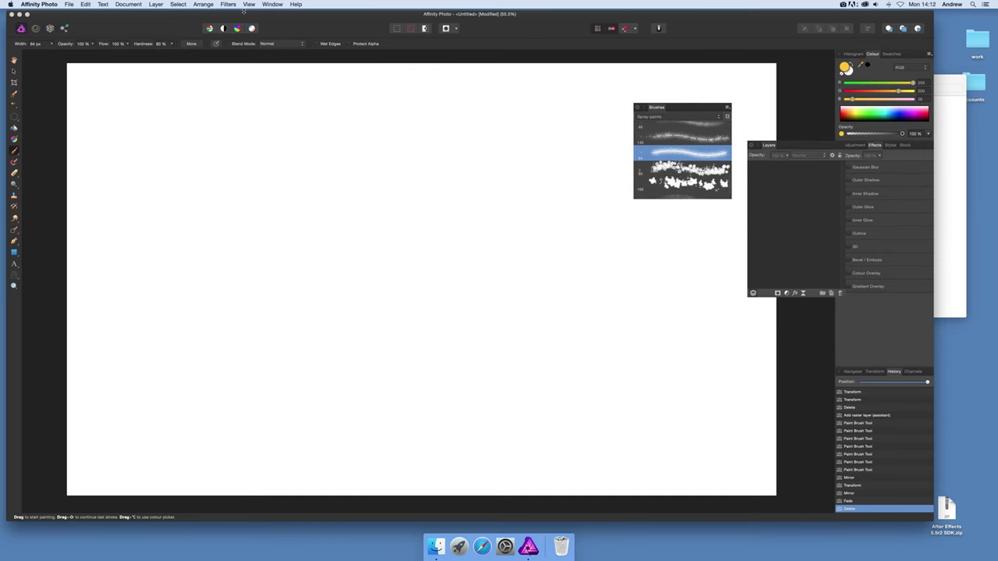
left_click(249, 4)
mouse_move(281, 169)
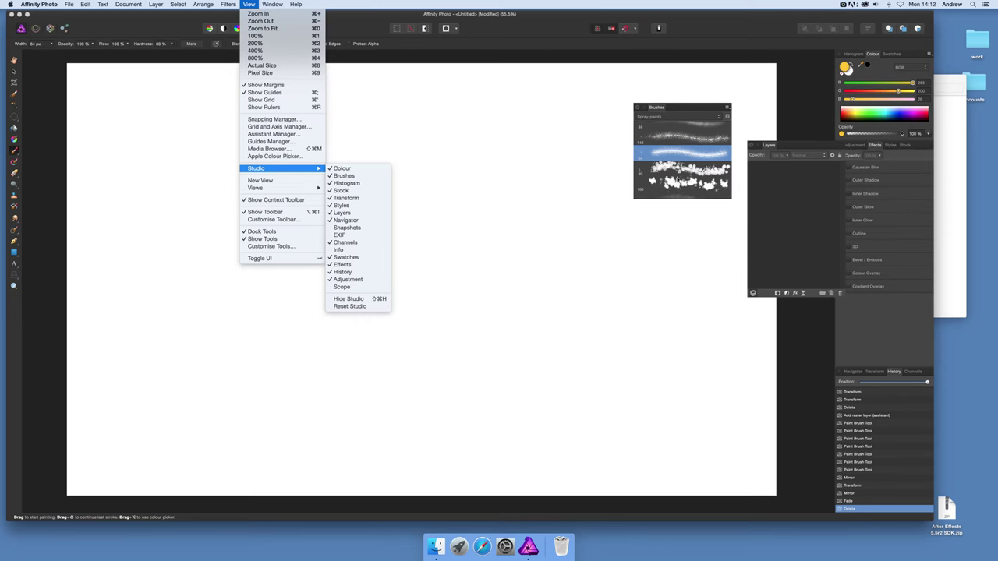
left_click(680, 178)
double_click(680, 173)
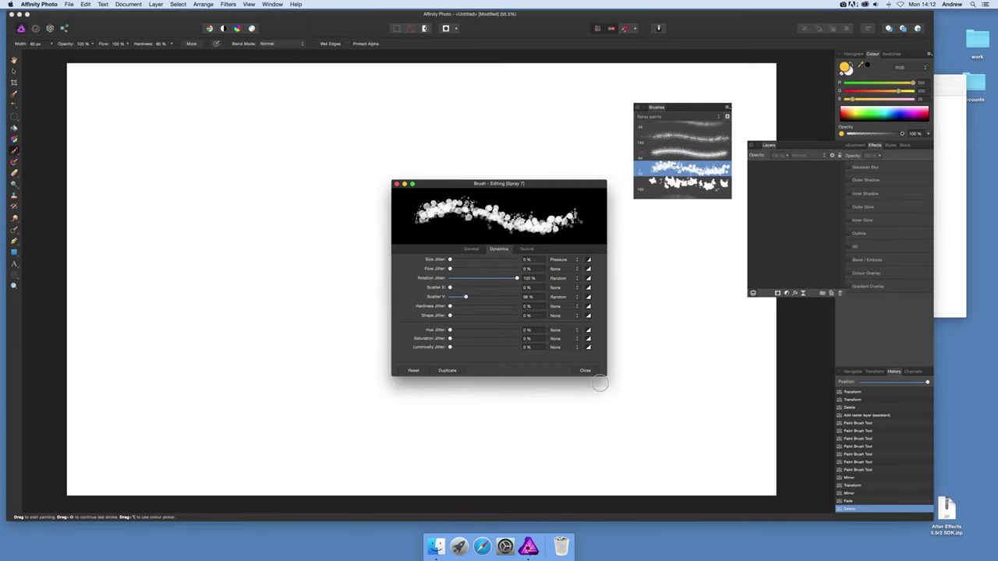
left_click(585, 371)
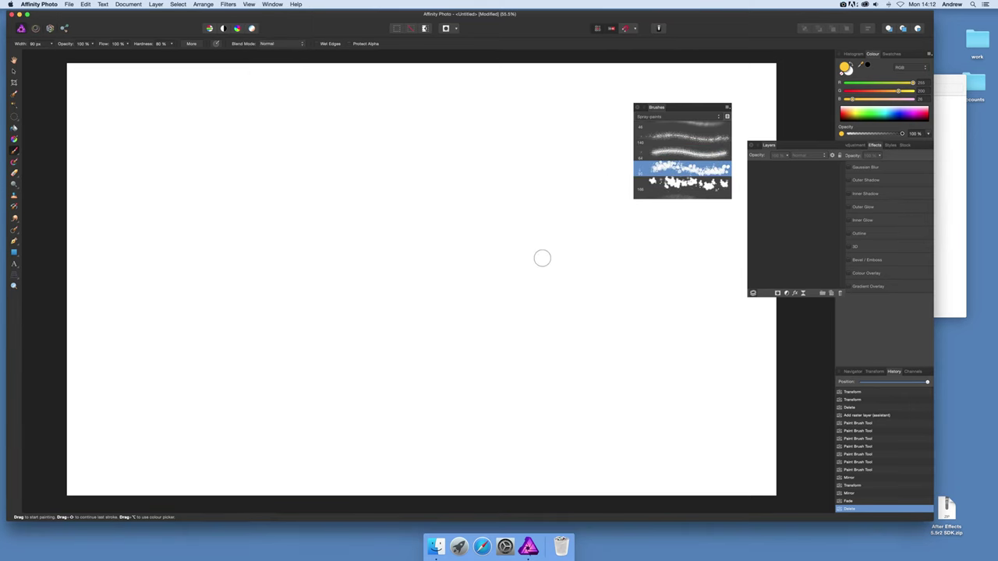
Spray three horizontal yellow strokes across the right half of the canvas
mouse_move(465, 262)
left_mouse_down()
mouse_move(511, 247)
mouse_move(654, 243)
left_mouse_up()
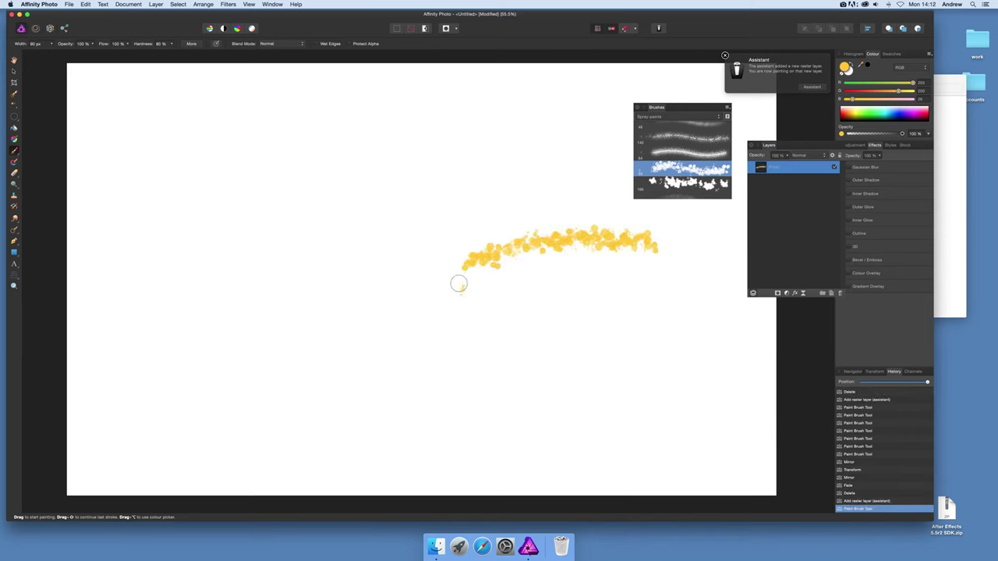
mouse_move(459, 285)
left_mouse_down()
mouse_move(483, 303)
mouse_move(663, 321)
left_mouse_up()
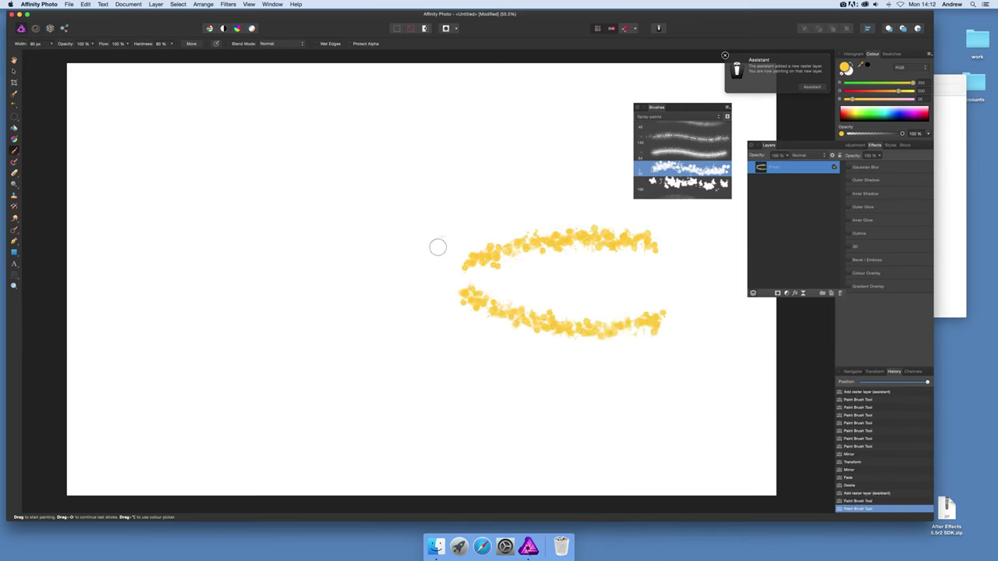
mouse_move(470, 226)
left_mouse_down()
mouse_move(561, 192)
mouse_move(616, 187)
left_mouse_up()
Change the colour to red and spray two red strokes over the yellow ones
left_click(869, 92)
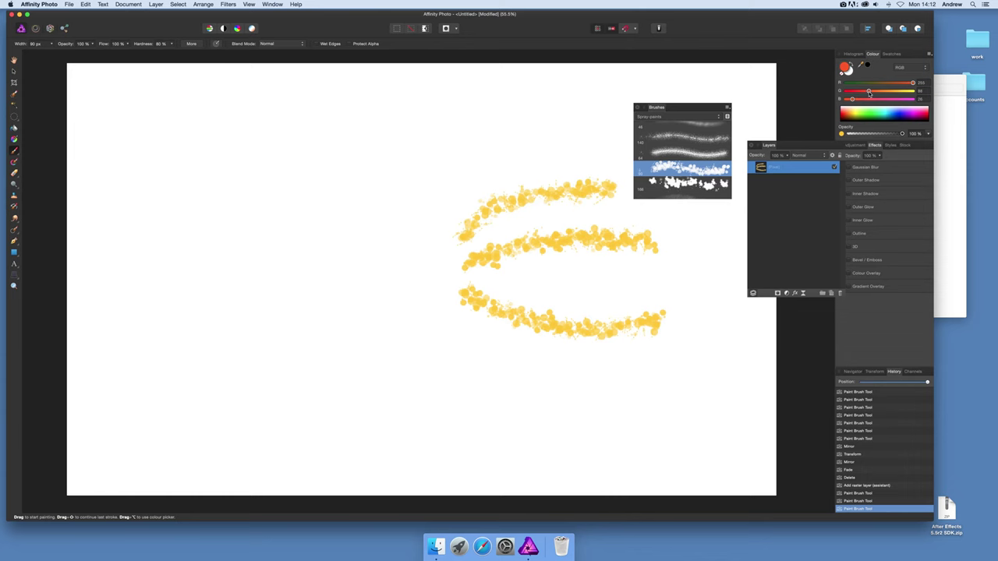
mouse_move(465, 248)
left_mouse_down()
mouse_move(617, 213)
mouse_move(681, 225)
left_mouse_up()
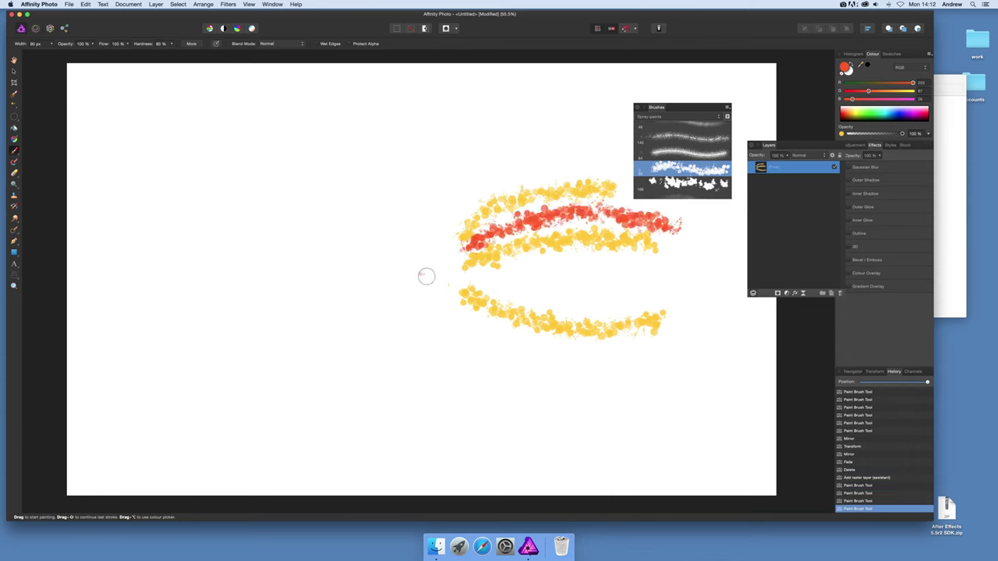
mouse_move(446, 272)
left_mouse_down()
mouse_move(567, 293)
mouse_move(694, 279)
left_mouse_up()
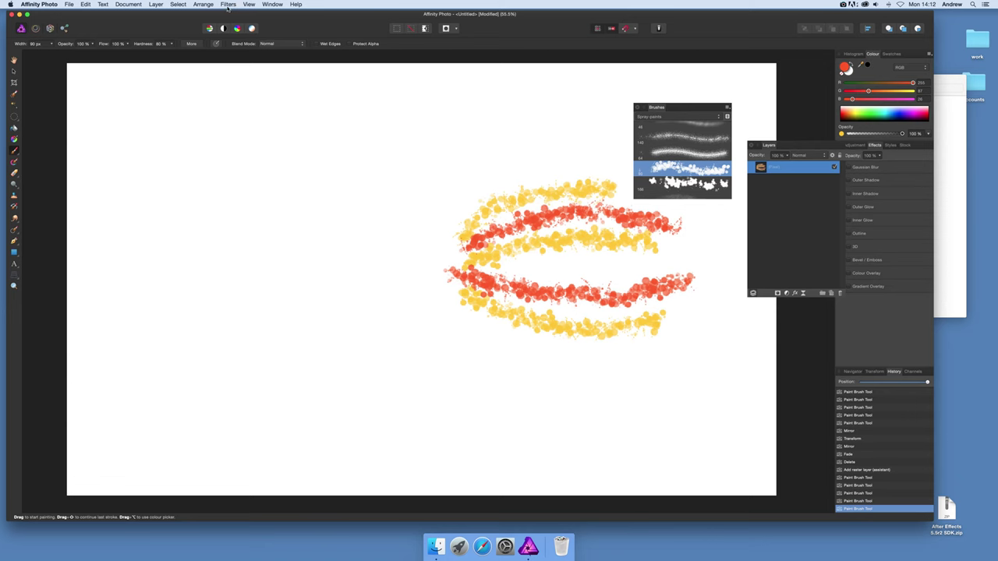
Open the Distort > Mirror filter and set its input angle to 315°
left_click(230, 5)
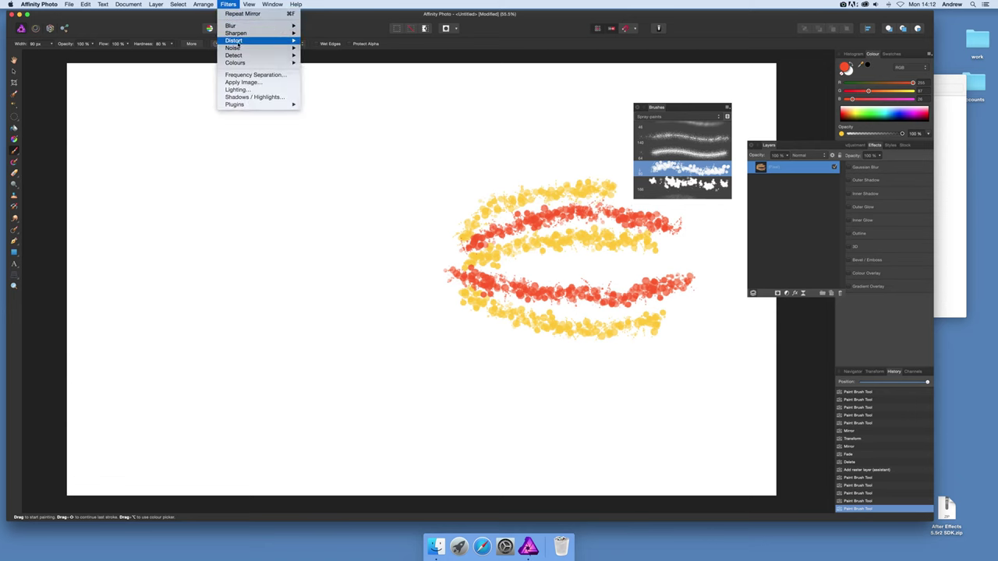
mouse_move(239, 42)
left_click(343, 130)
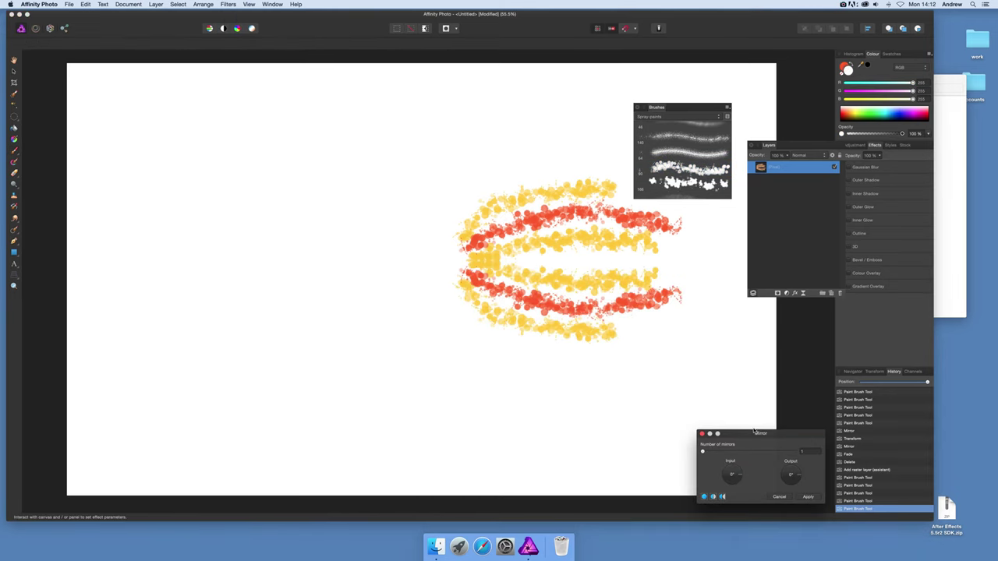
left_click_drag(754, 432, 664, 352)
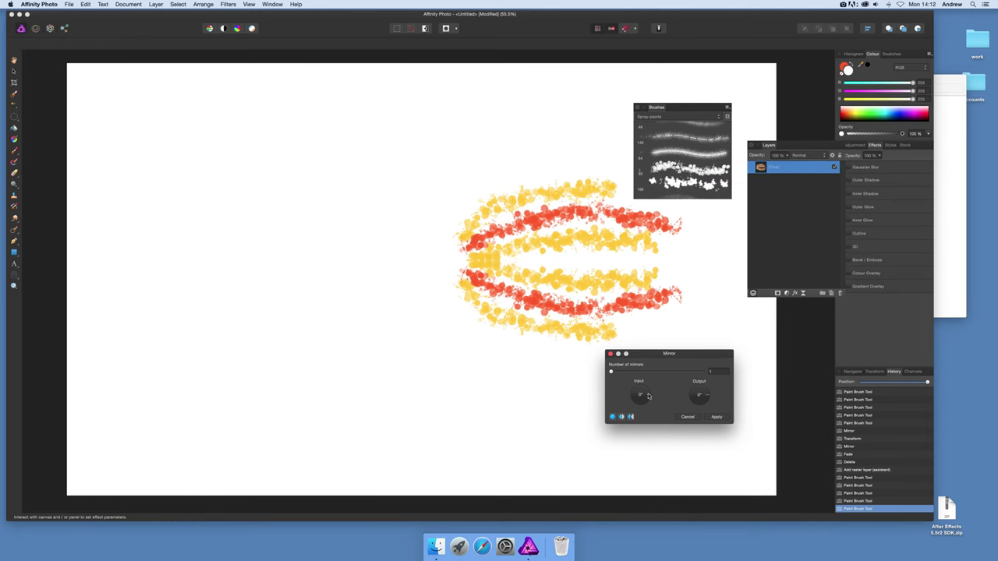
left_click_drag(651, 401, 640, 372)
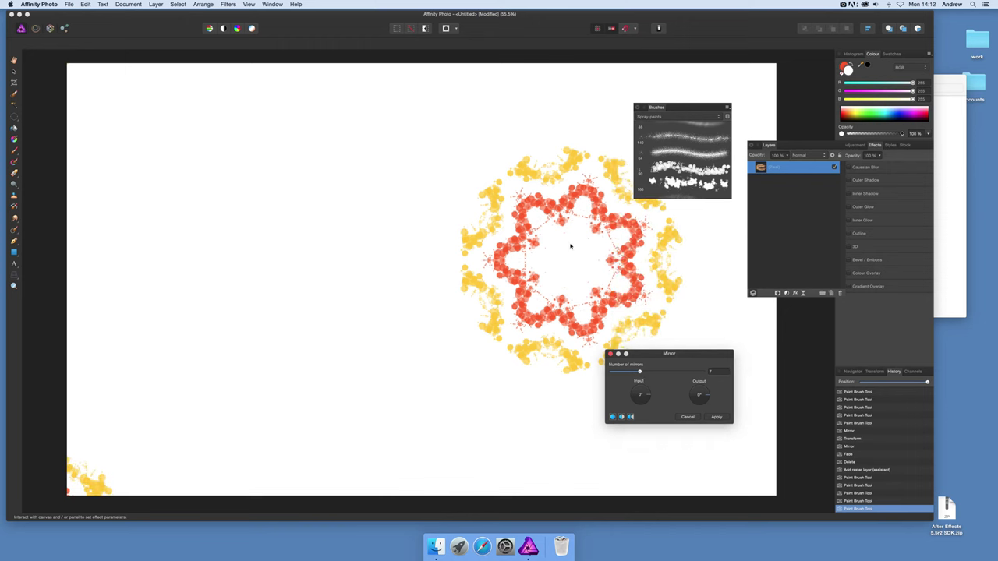
Move the mirror centre to the canvas middle, raise mirrors to 8, and apply the filter
left_click_drag(570, 247, 431, 219)
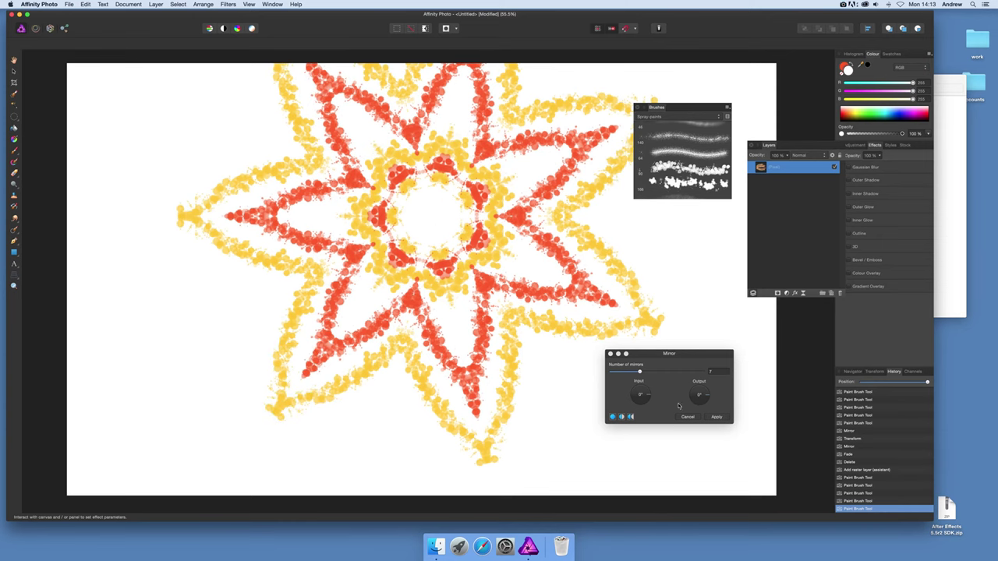
mouse_move(640, 372)
left_mouse_down()
mouse_move(679, 373)
mouse_move(649, 375)
left_mouse_up()
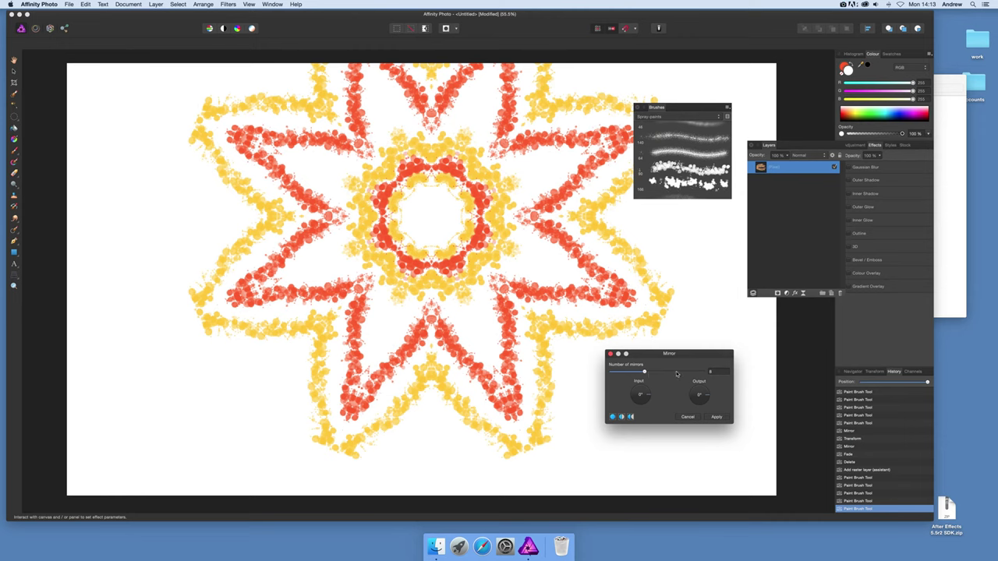
left_click(723, 418)
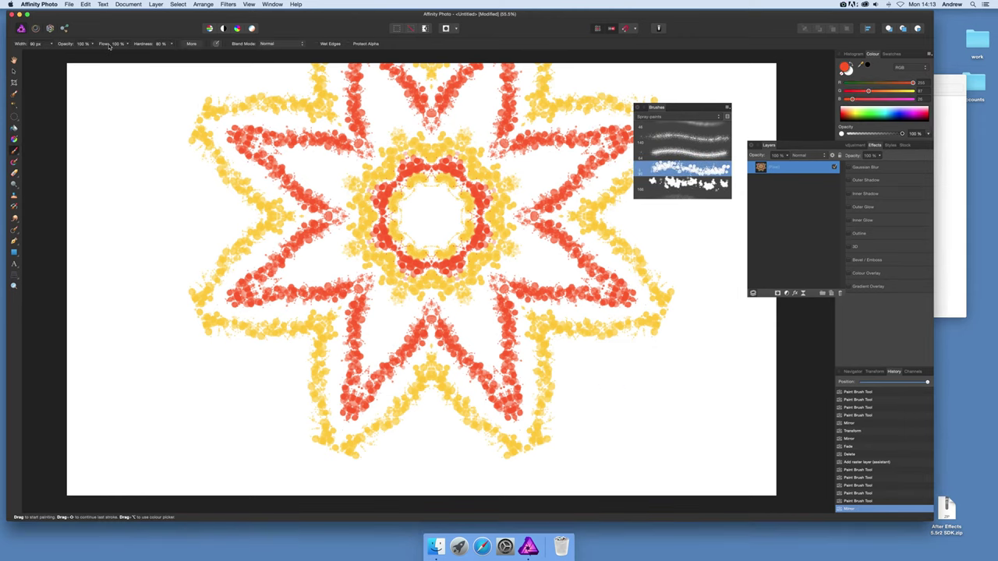
Select the star layer with the Move Tool, shift it down, then delete it
left_click(14, 71)
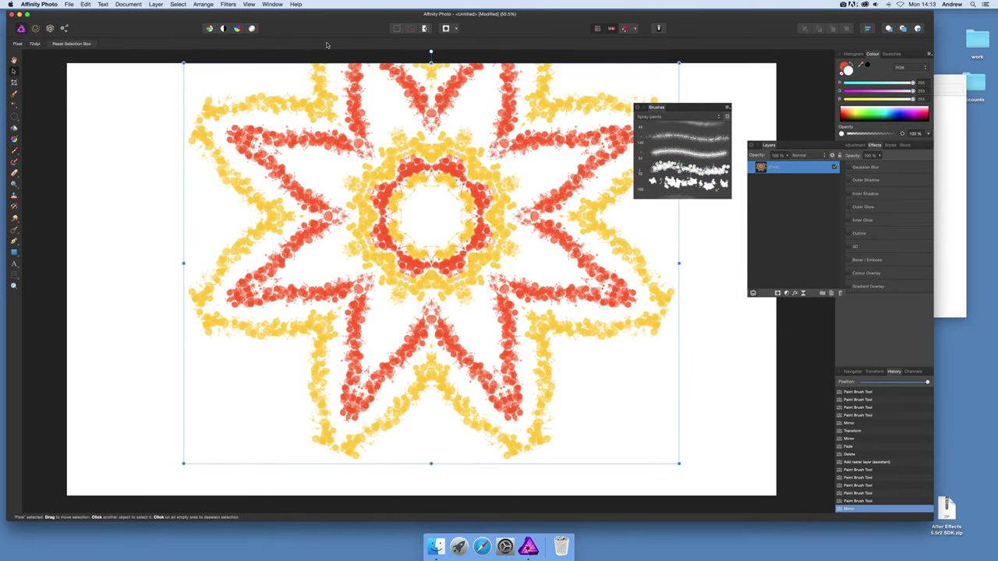
left_click_drag(317, 91, 324, 143)
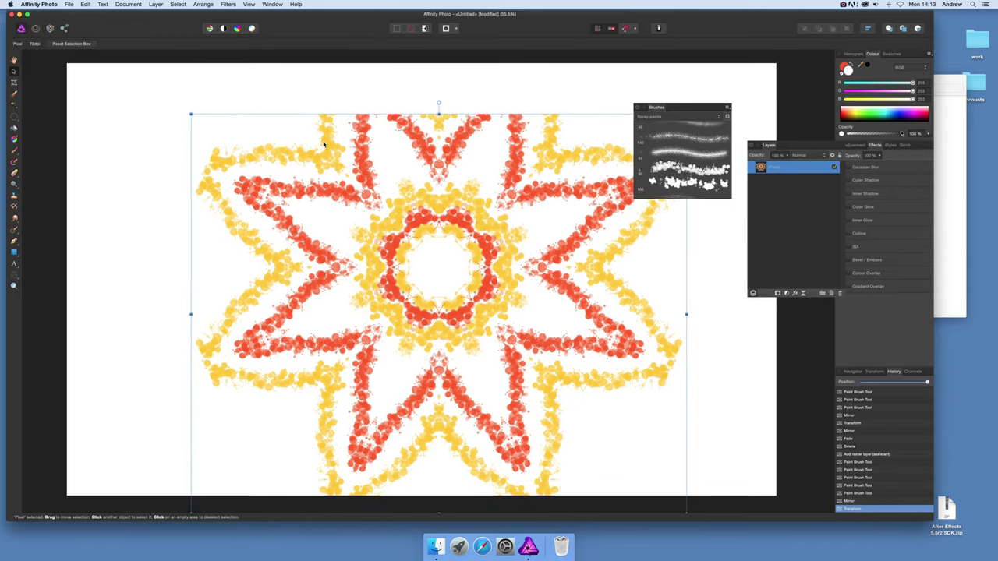
key("Delete")
scroll(428, 155, "down", 1)
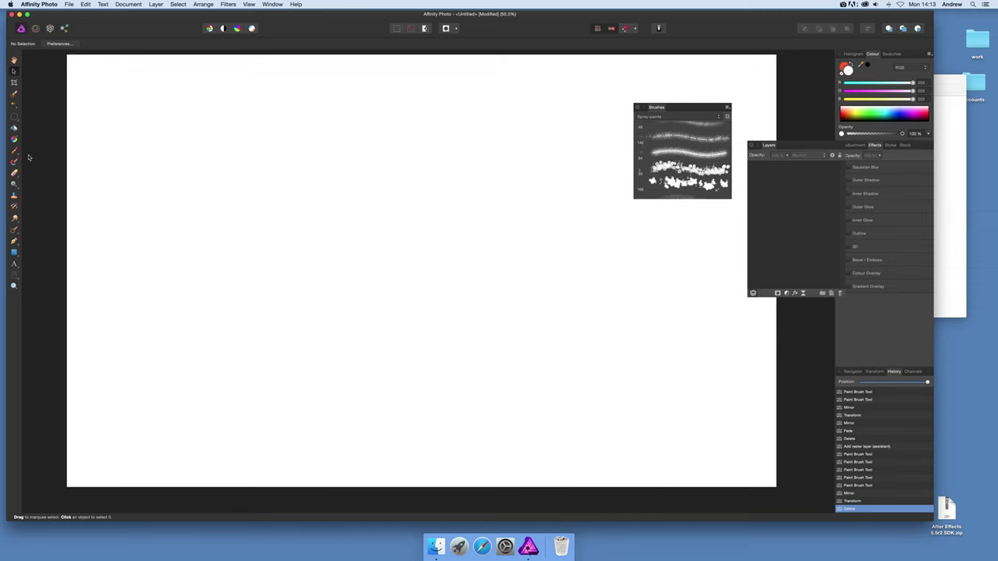
Pick the thinner spray brush and spray two red strokes across the canvas centre
left_click(676, 154)
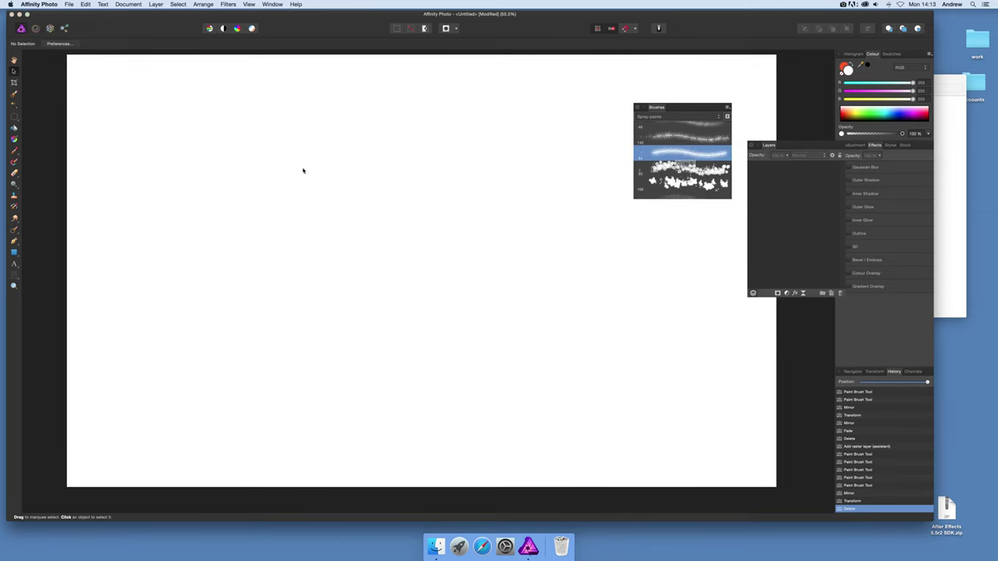
left_click(14, 152)
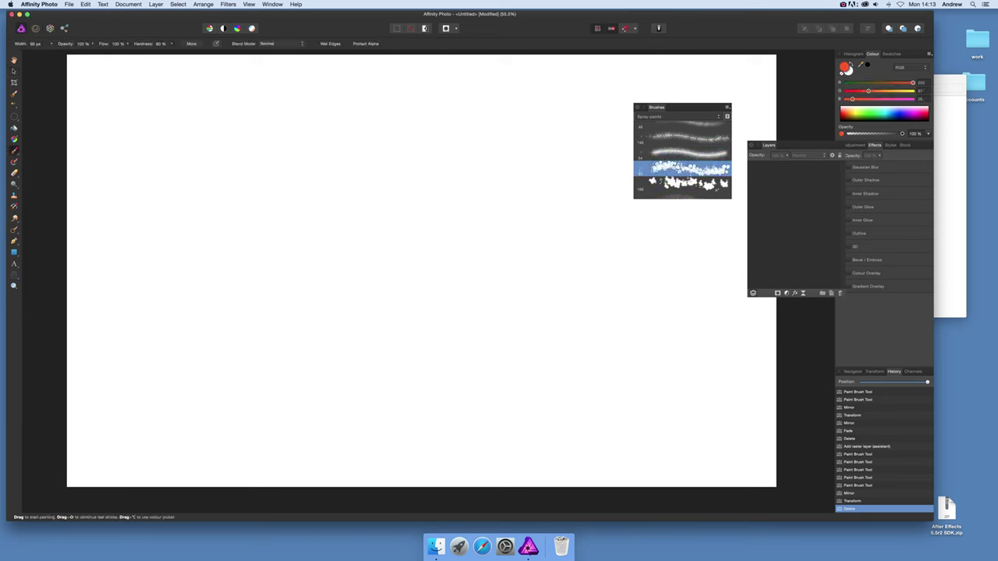
left_click(664, 155)
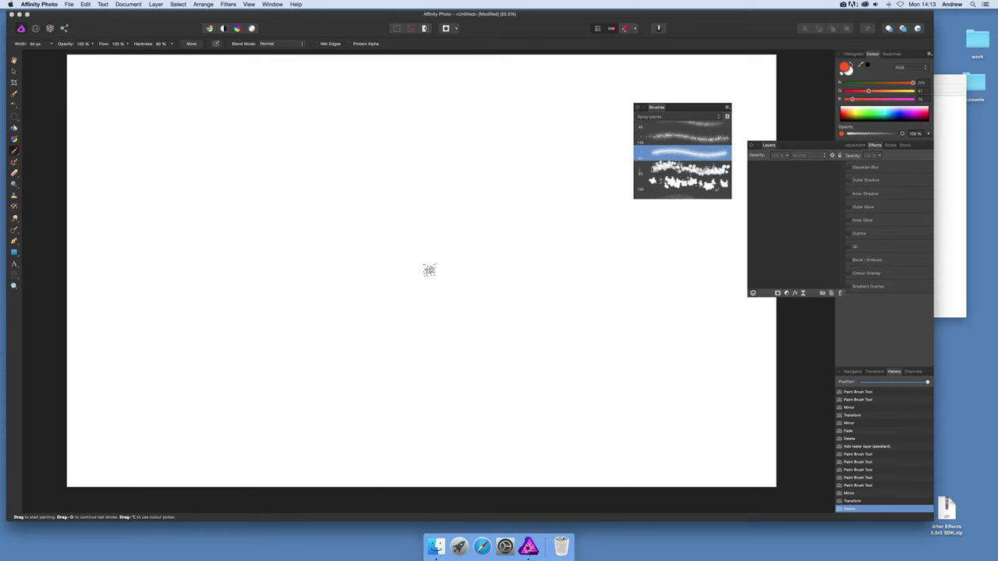
left_click_drag(430, 267, 615, 254)
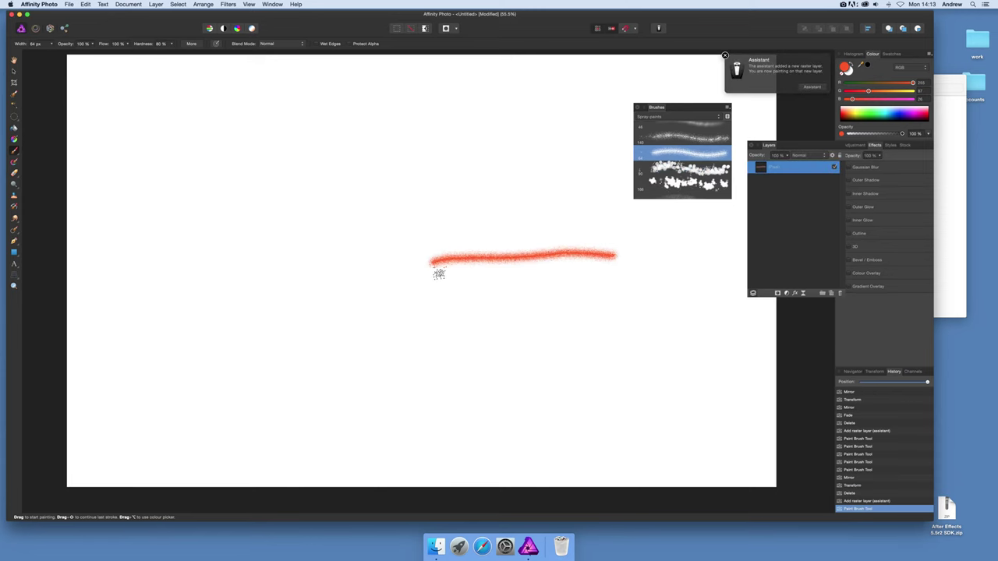
left_click_drag(439, 272, 605, 269)
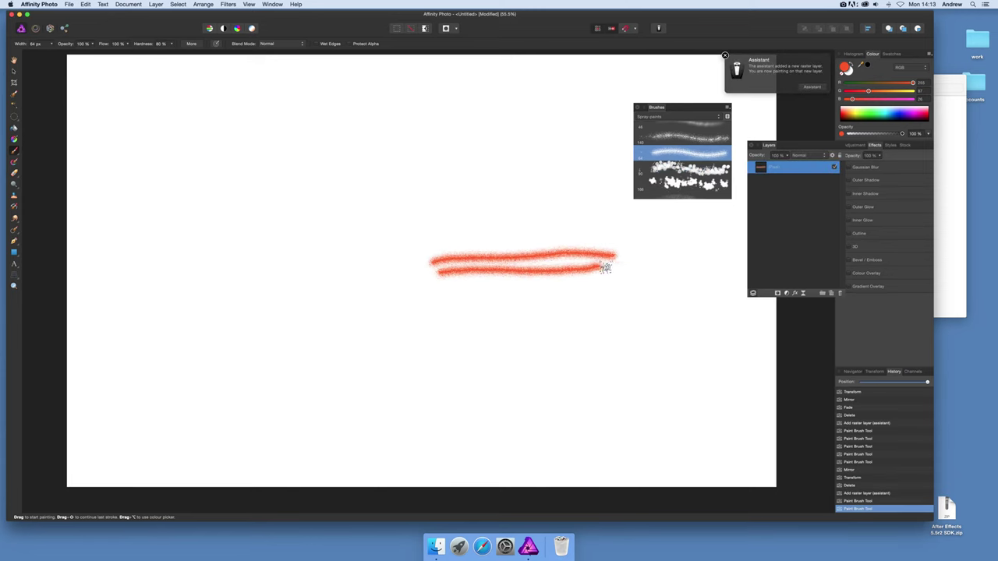
Add two orange strokes and one blue stroke beneath the red ones
left_click(893, 91)
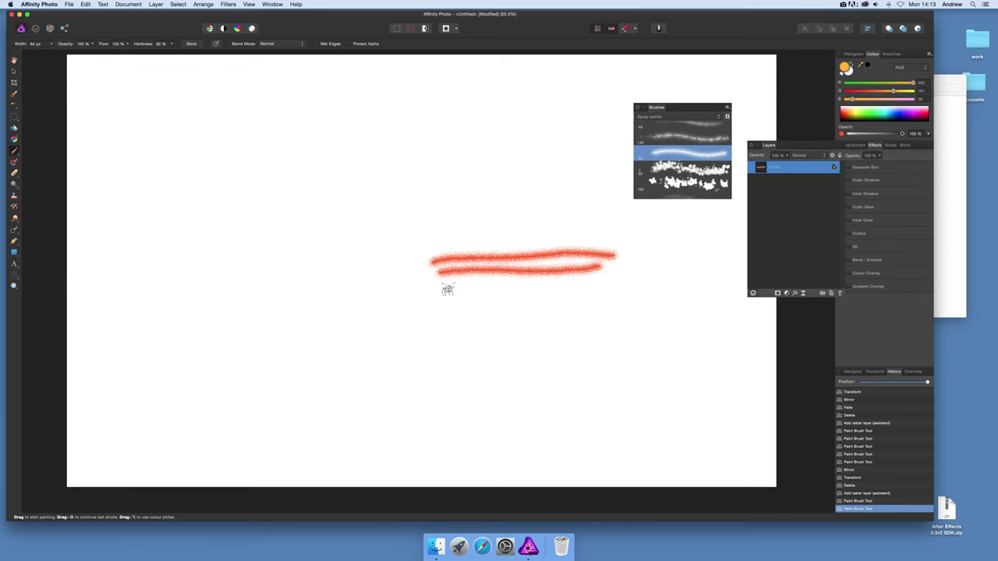
left_click_drag(435, 285, 627, 275)
left_click_drag(440, 294, 459, 294)
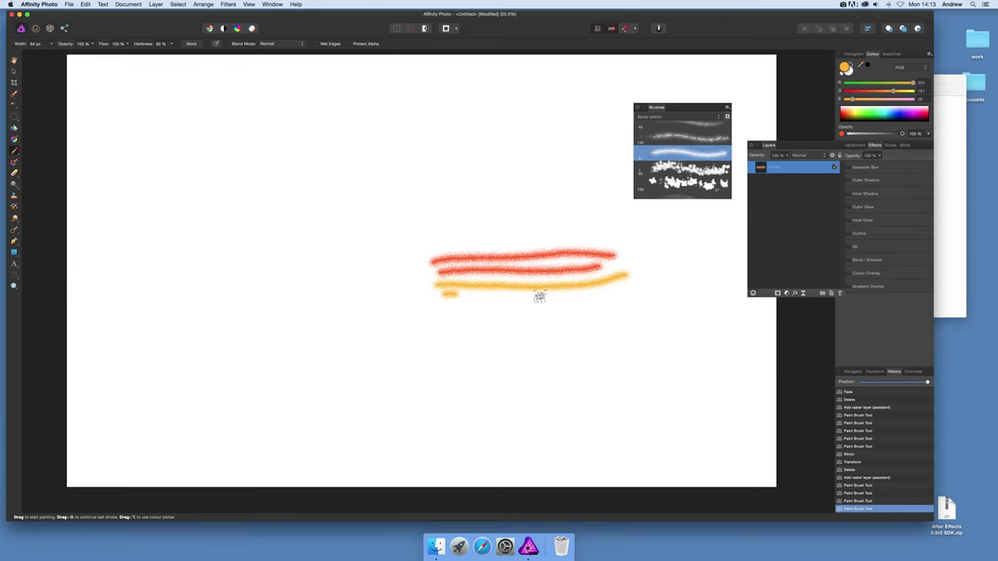
left_click_drag(540, 296, 621, 294)
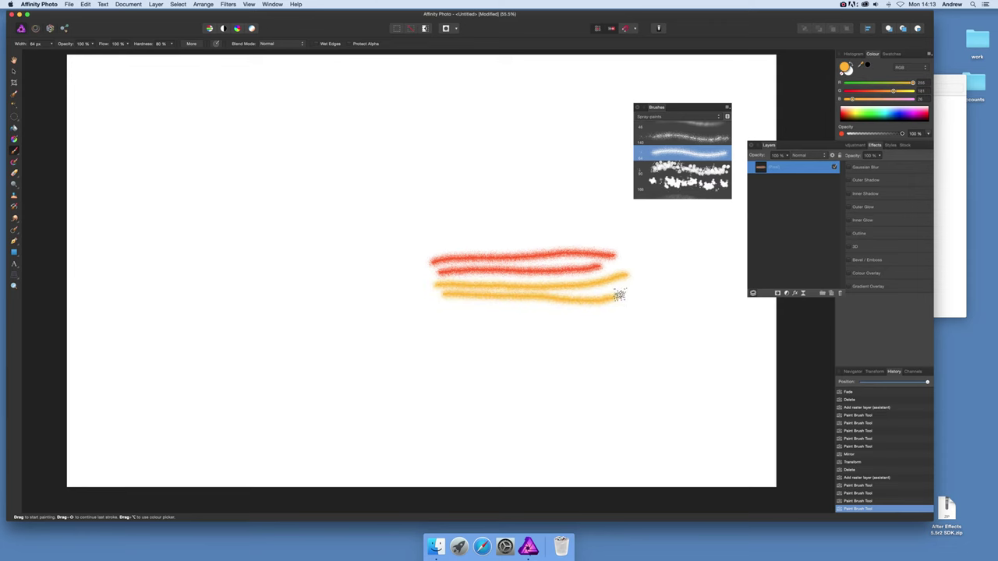
left_click(895, 122)
left_click_drag(441, 306, 613, 318)
left_click(13, 71)
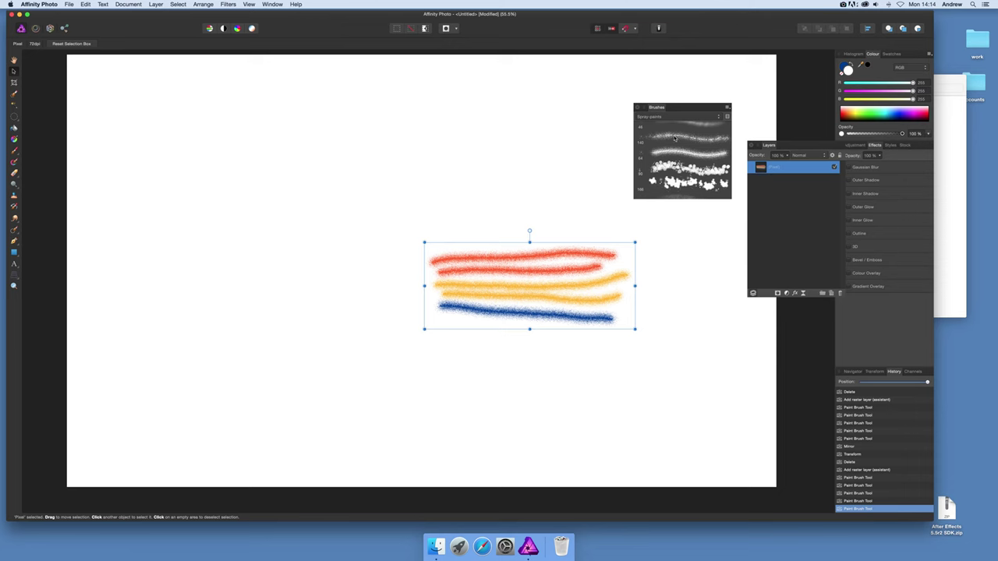
Open the Distort > Mirror filter and raise the number of mirrors to 3
left_click(228, 4)
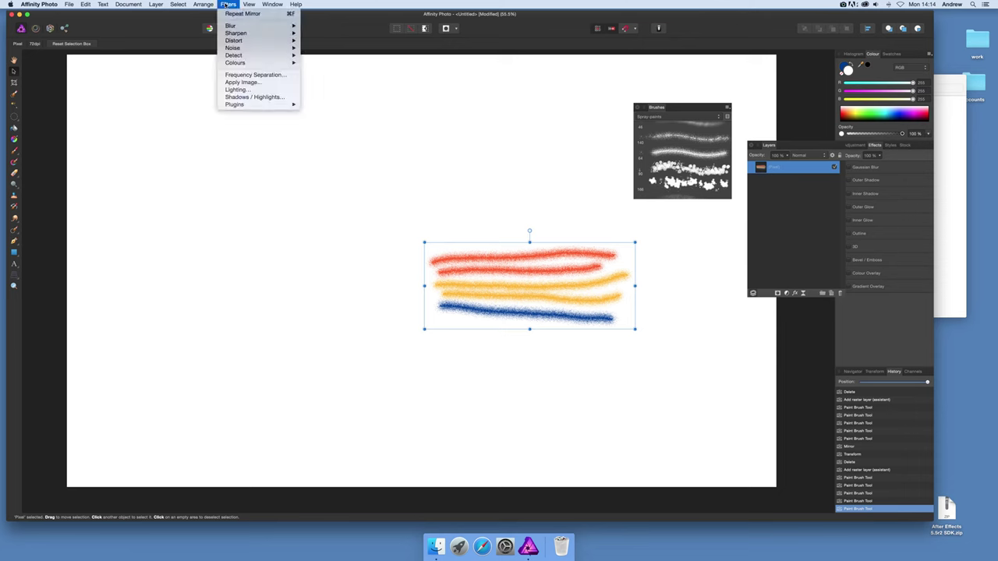
mouse_move(232, 43)
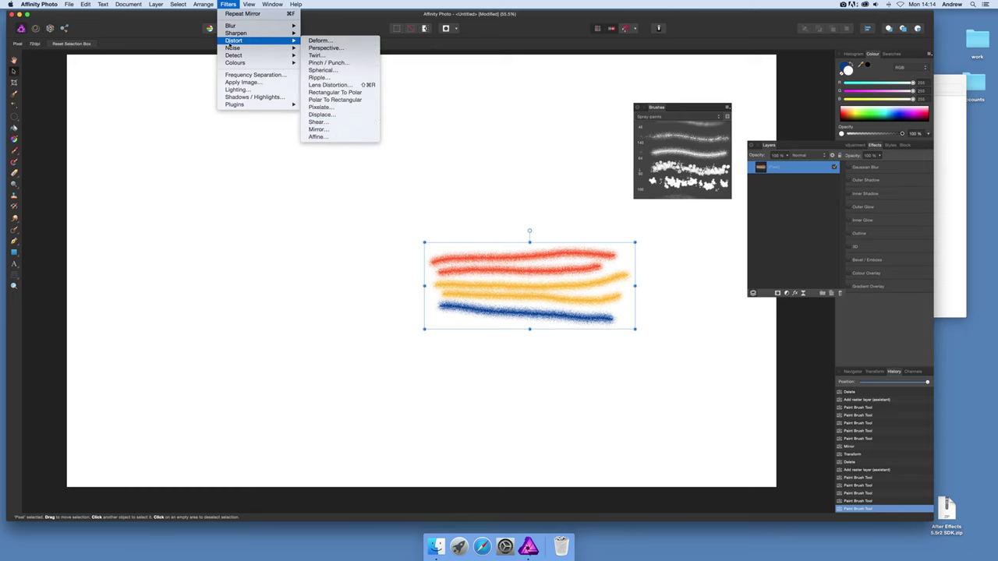
left_click(327, 130)
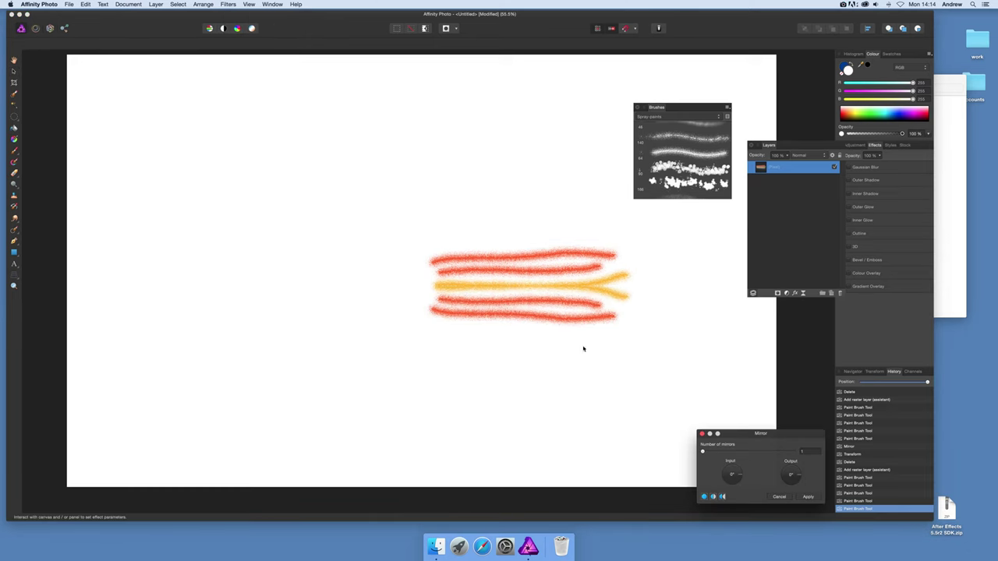
left_click_drag(750, 433, 584, 354)
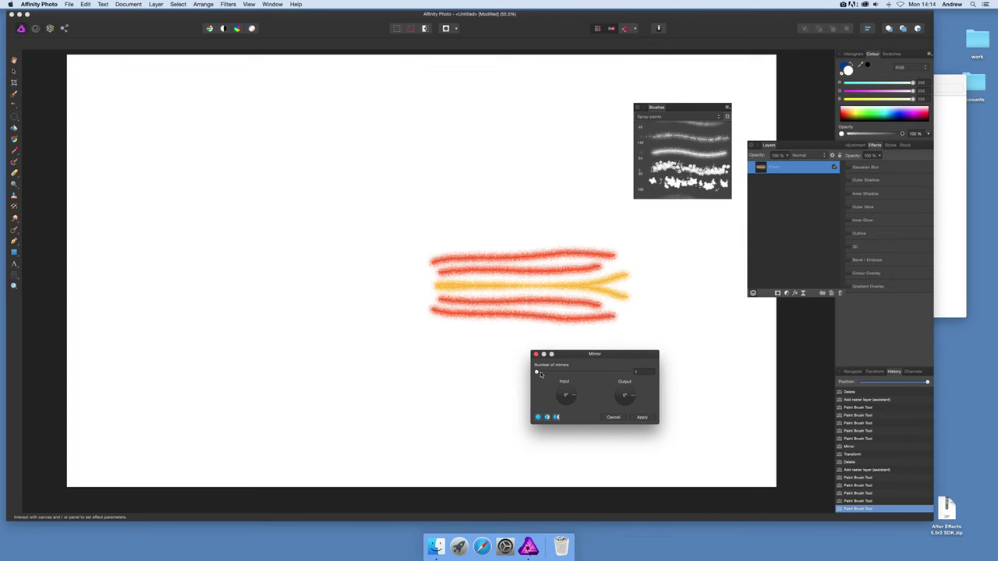
left_click_drag(537, 372, 548, 374)
Increase the mirrors to about 9 and reposition the mirror centre to shape the star
mouse_move(466, 262)
left_mouse_down()
mouse_move(401, 216)
mouse_move(408, 207)
mouse_move(488, 223)
mouse_move(517, 161)
mouse_move(561, 179)
mouse_move(598, 233)
mouse_move(385, 194)
mouse_move(441, 236)
mouse_move(478, 234)
mouse_move(467, 215)
left_mouse_up()
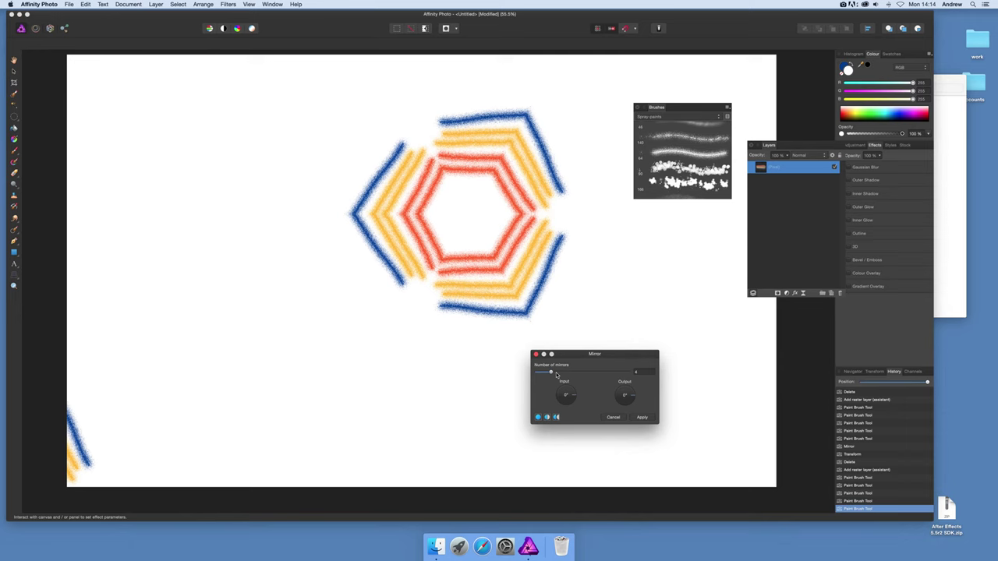
left_click_drag(546, 372, 577, 377)
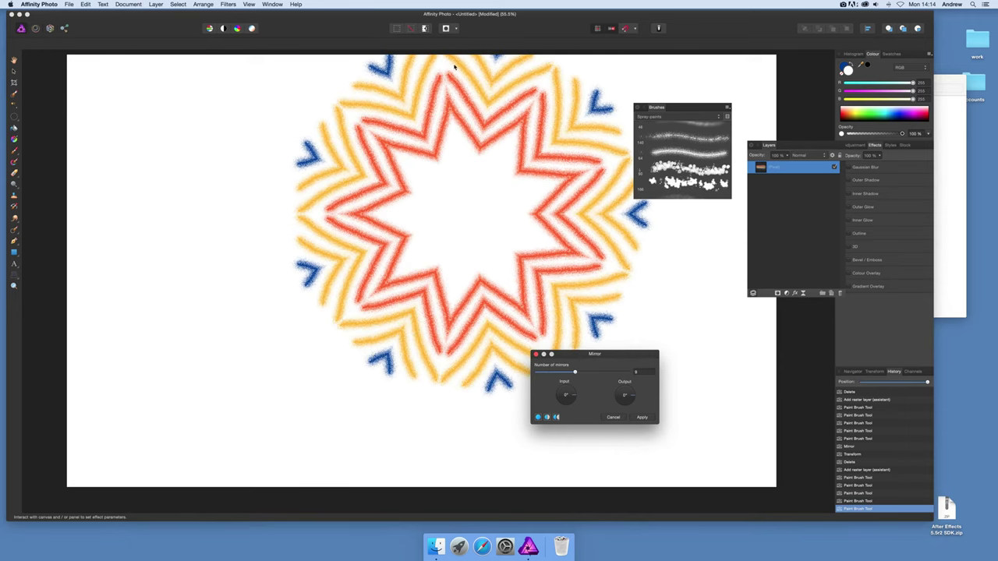
left_click_drag(458, 95, 363, 229)
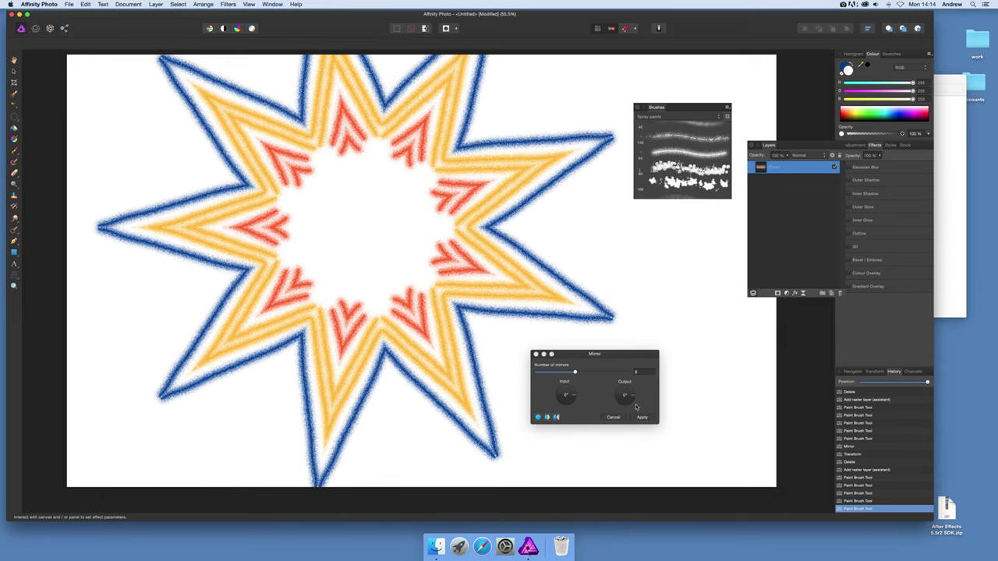
left_click_drag(607, 358, 617, 266)
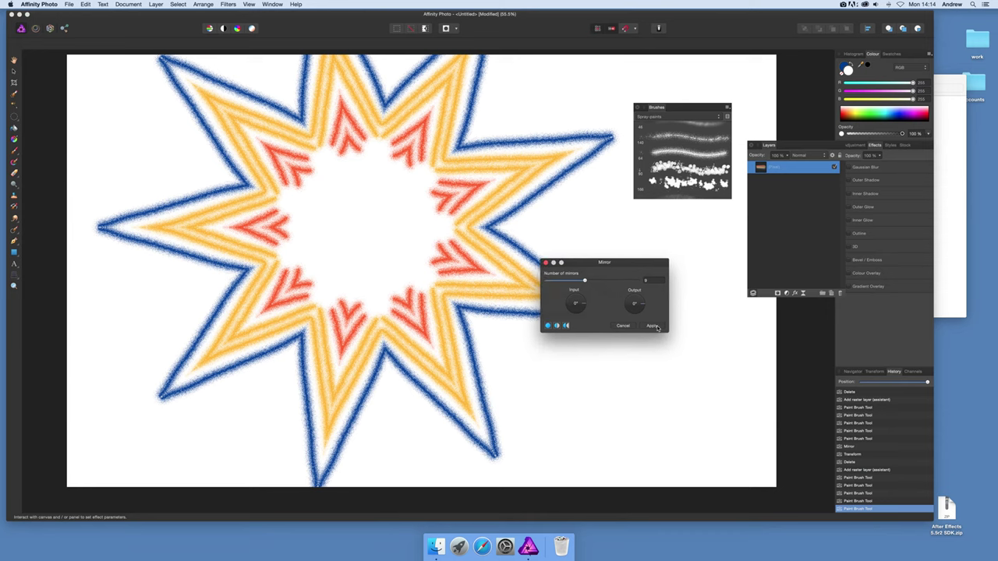
Apply the nine-pointed mirror star, then scale it down and move it near the canvas centre
left_click(655, 327)
key("v")
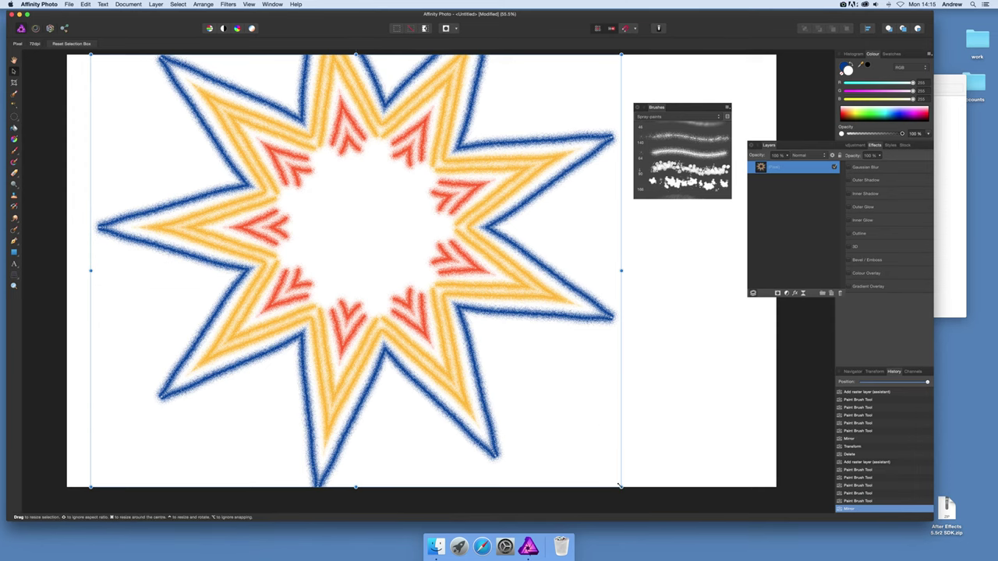
left_click_drag(618, 484, 366, 221)
left_click_drag(287, 159, 461, 292)
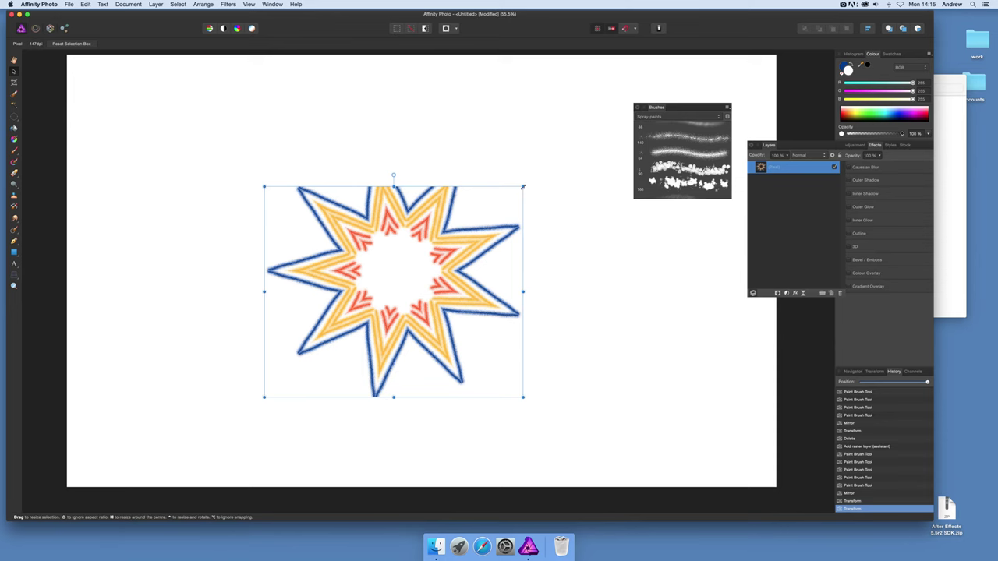
left_click_drag(523, 192, 505, 203)
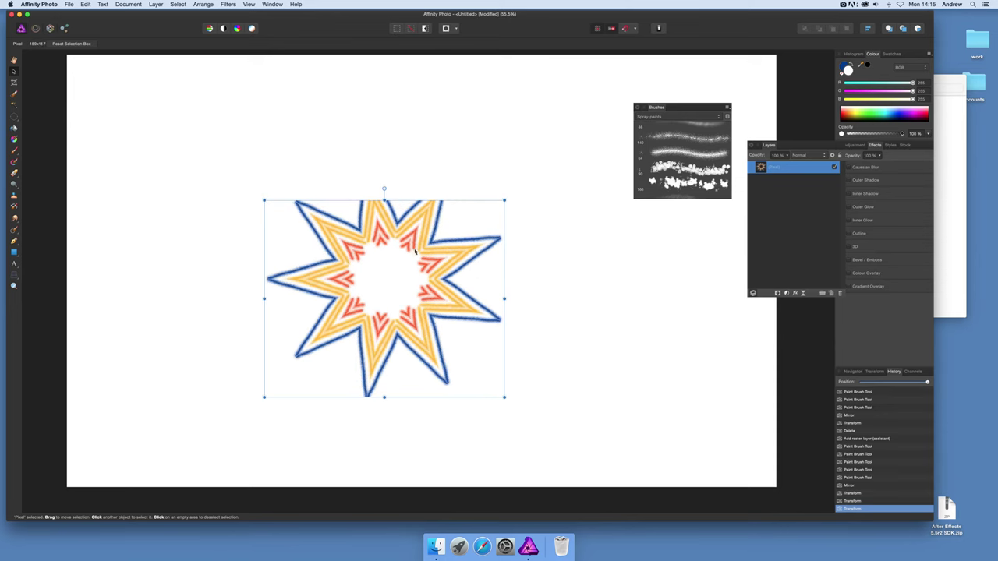
left_click_drag(438, 256, 432, 259)
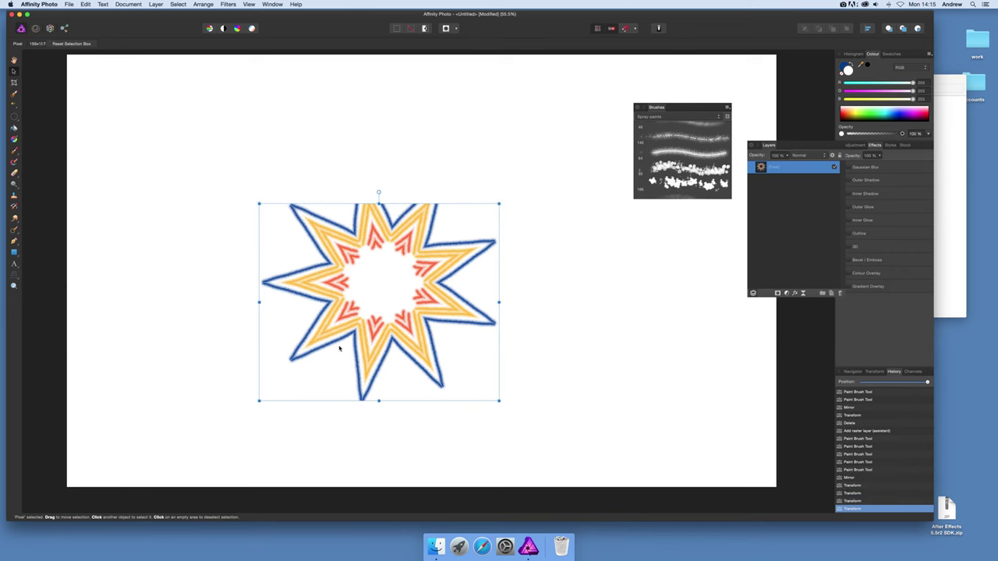
Reopen the Mirror filter, set 4 mirrors, and move the centre to form a twelve-point star
left_click(228, 4)
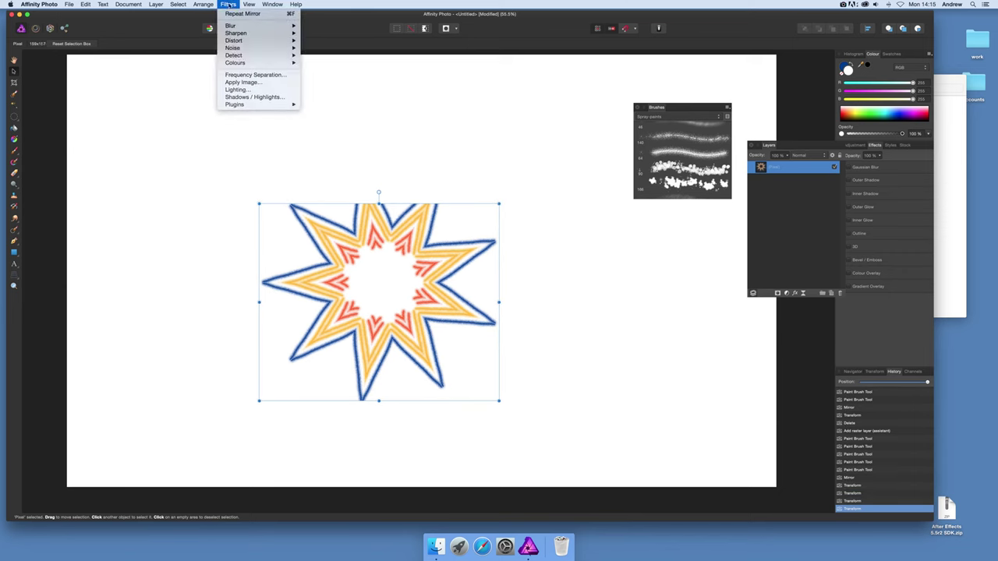
mouse_move(234, 40)
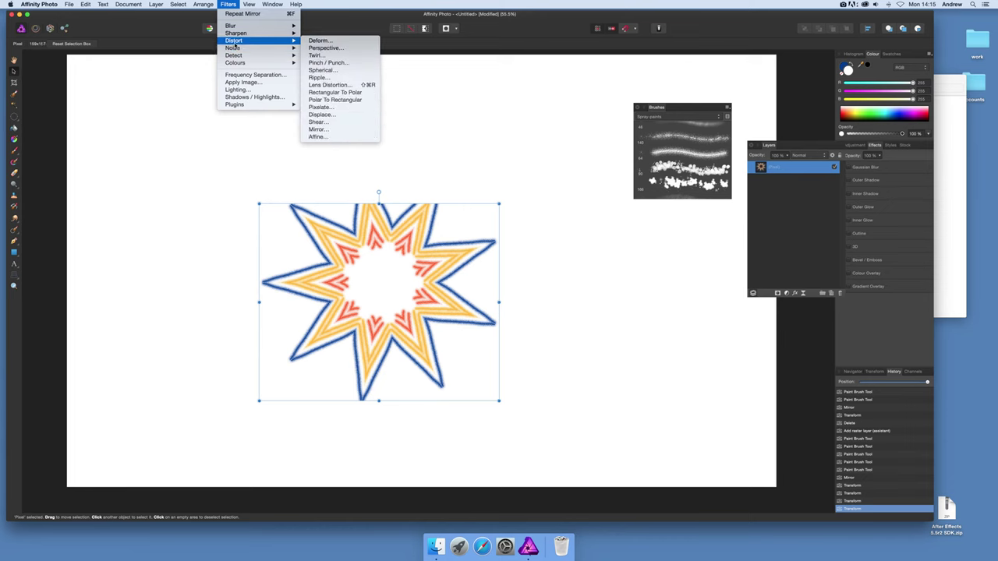
left_click(345, 129)
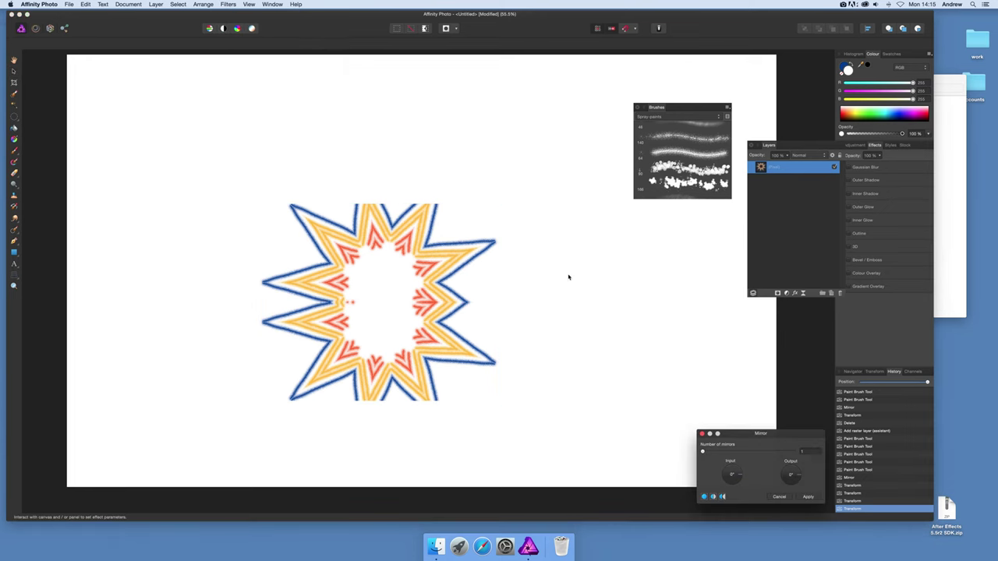
left_click(715, 453)
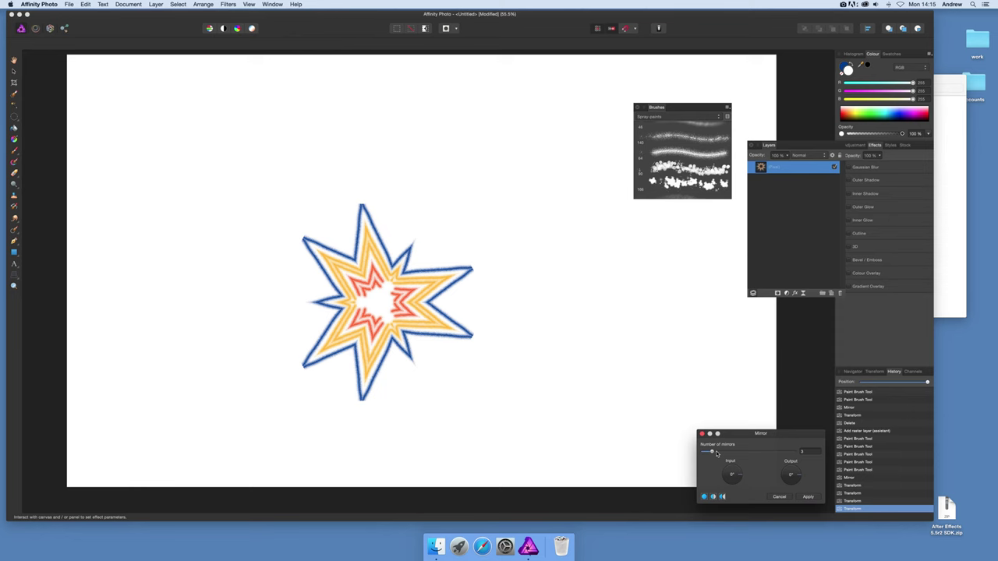
left_click_drag(716, 454, 402, 326)
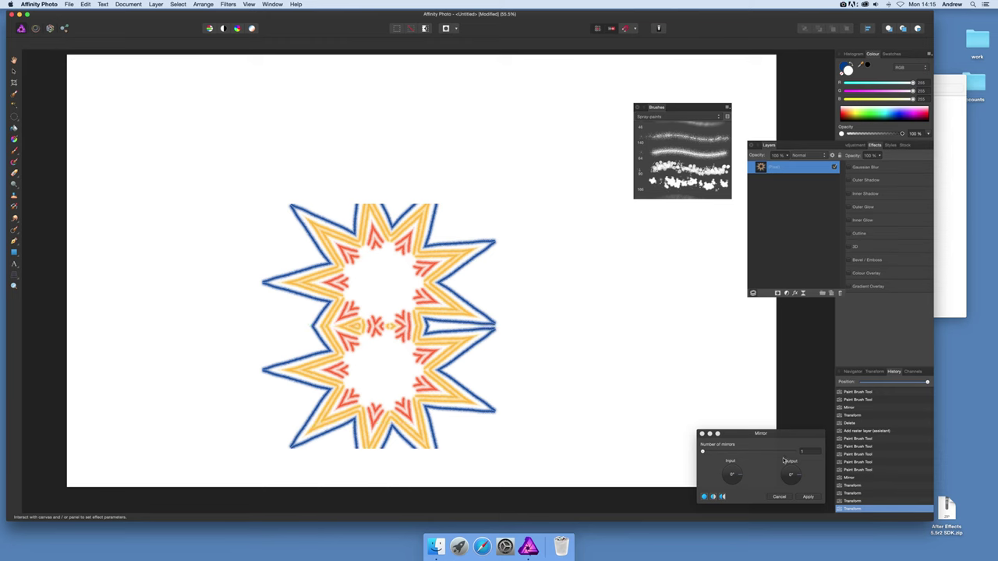
left_click_drag(705, 454, 718, 455)
left_click_drag(474, 305, 425, 209)
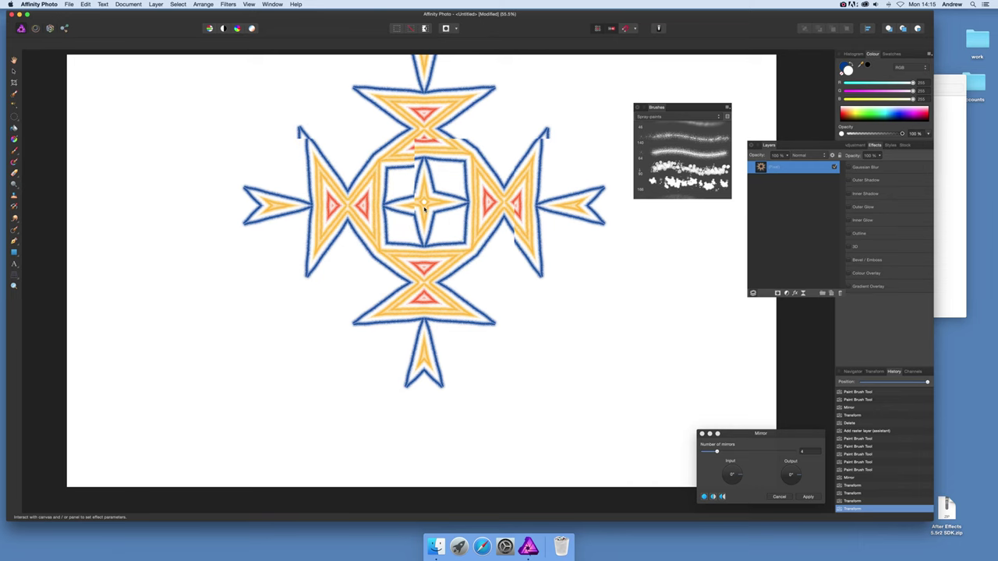
left_click_drag(412, 162, 367, 250)
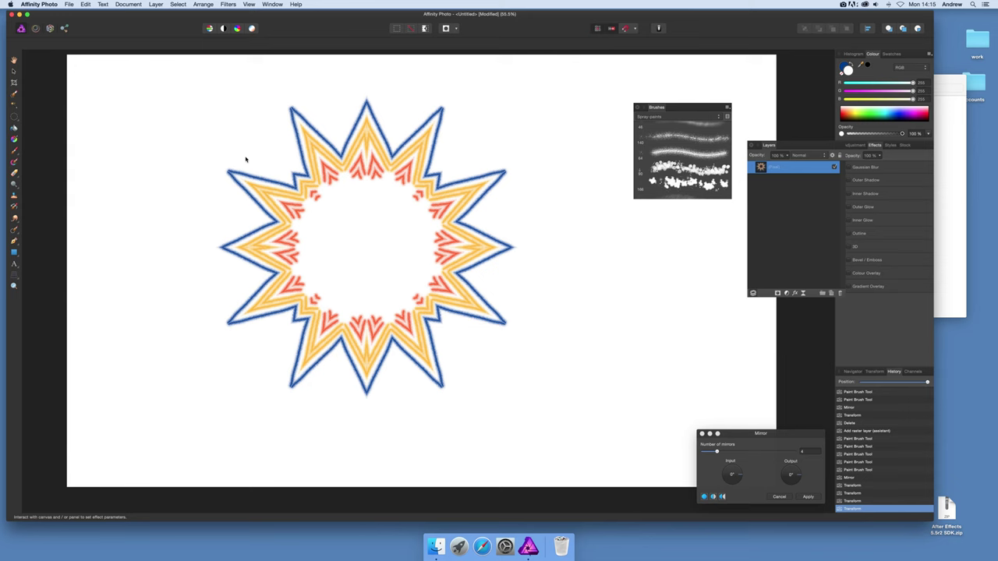
Apply the second mirror and drag the twelve-point star further left with the Move tool
left_click(809, 497)
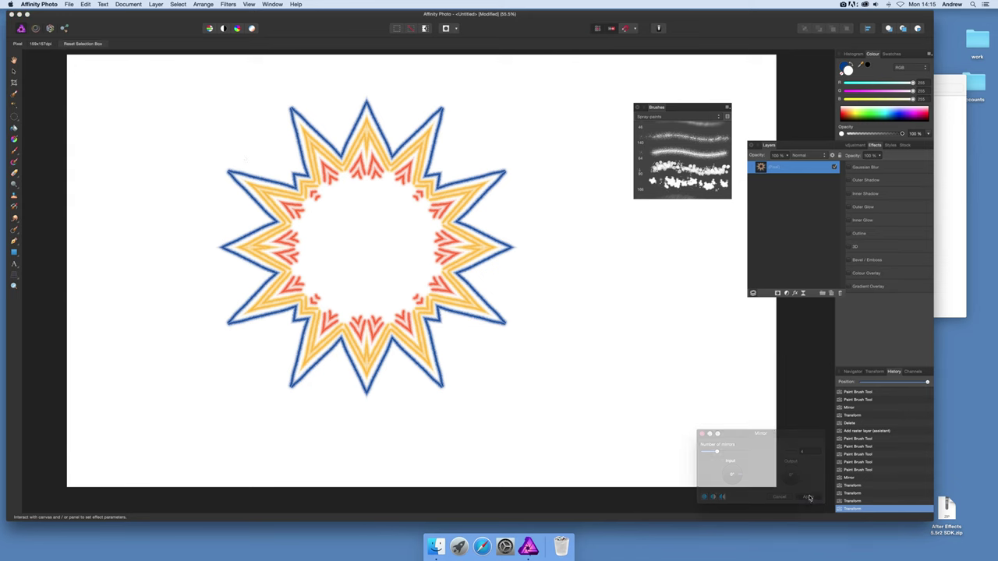
key("v")
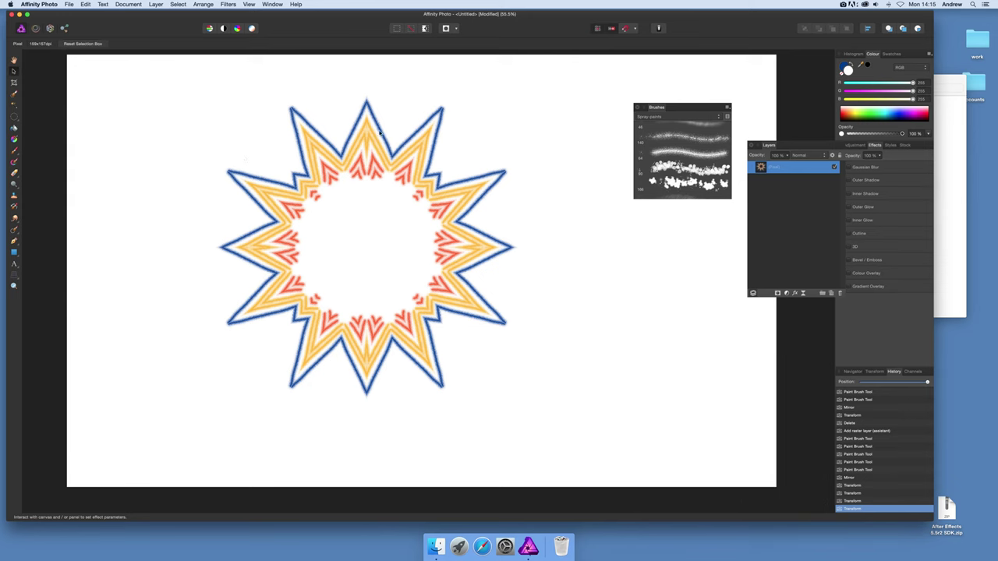
mouse_move(380, 133)
left_mouse_down()
mouse_move(277, 158)
mouse_move(398, 140)
mouse_move(388, 145)
left_mouse_up()
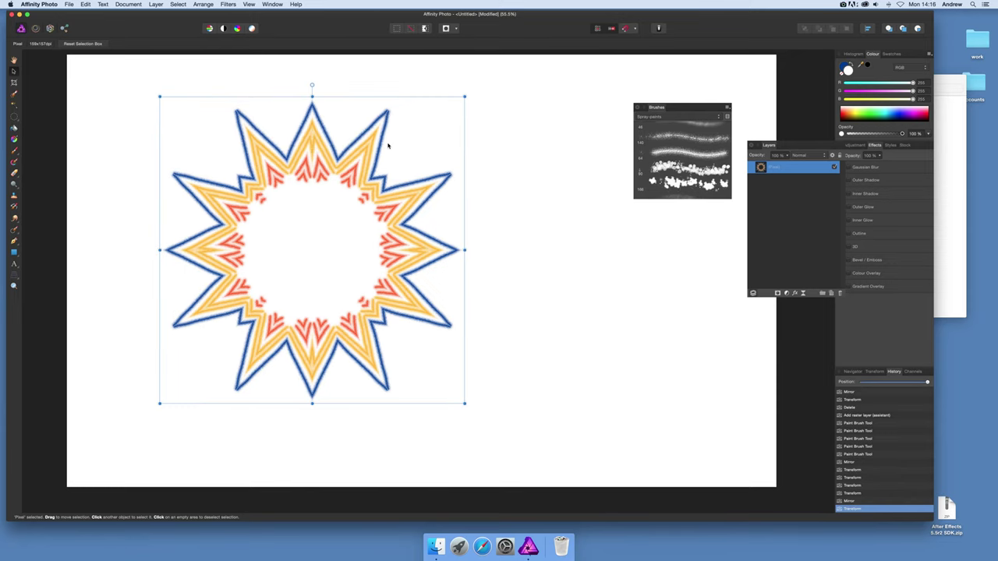